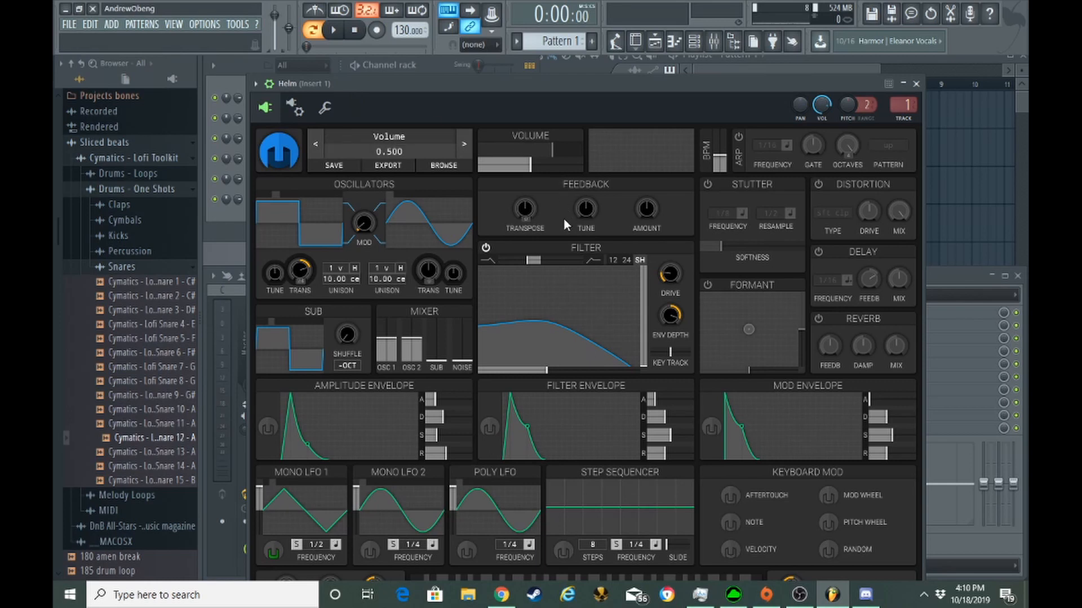
# Set the demo synth's filter style to Shelf after trying 12dB, and play a few notes to audition it
pyautogui.click(628, 261)
pyautogui.click(613, 261)
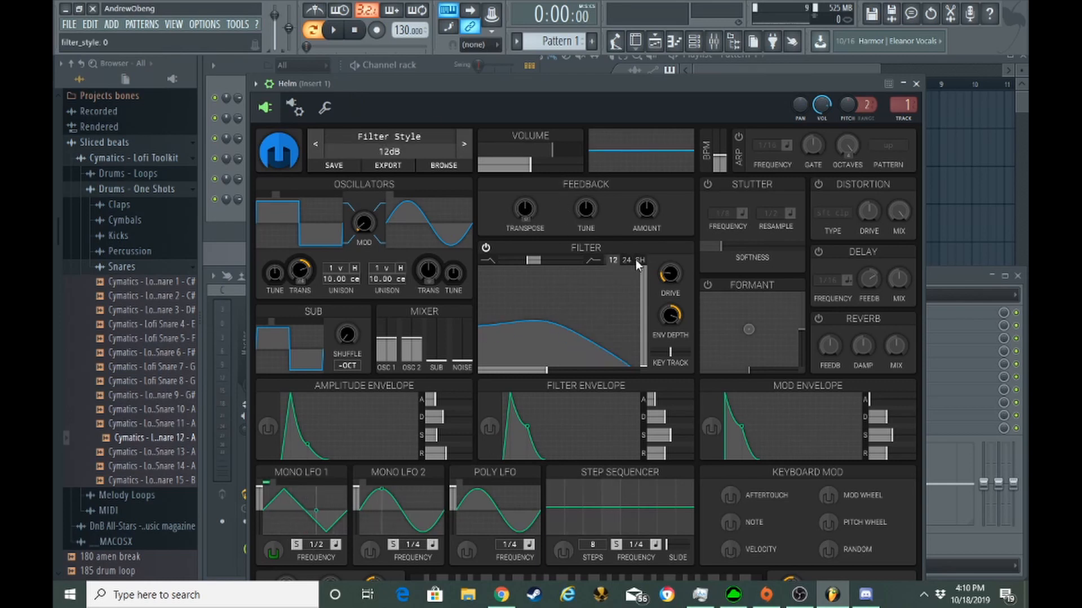
pyautogui.click(639, 260)
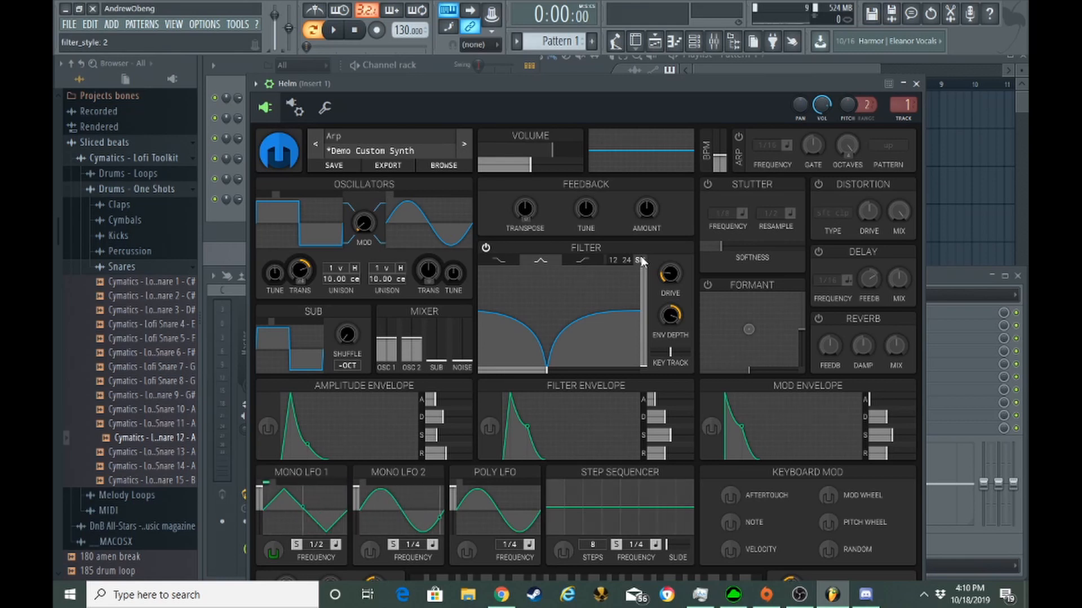
pyautogui.press('h')
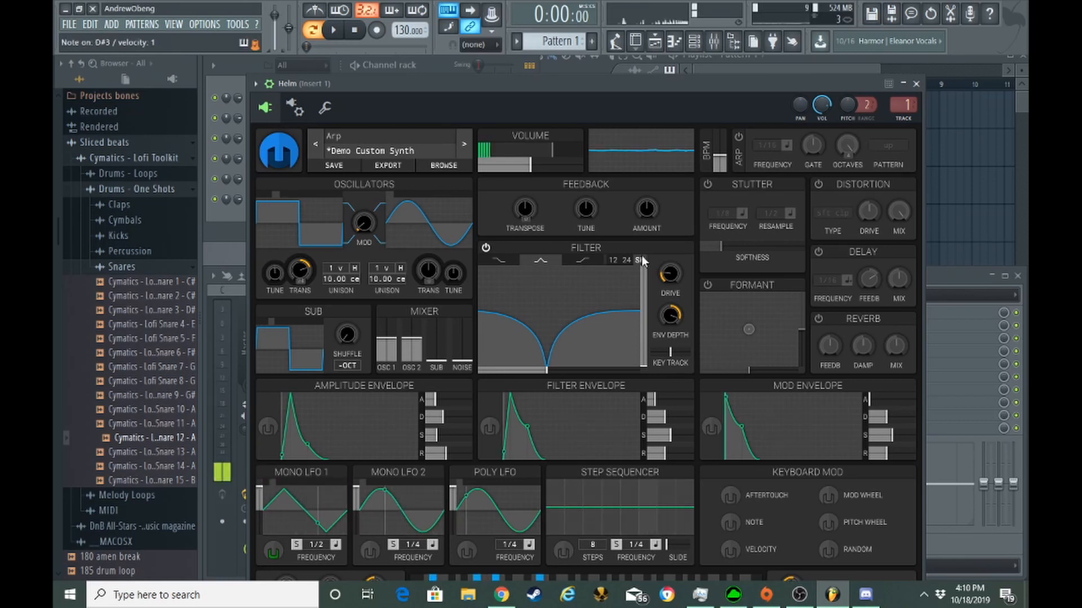
pyautogui.press('d')
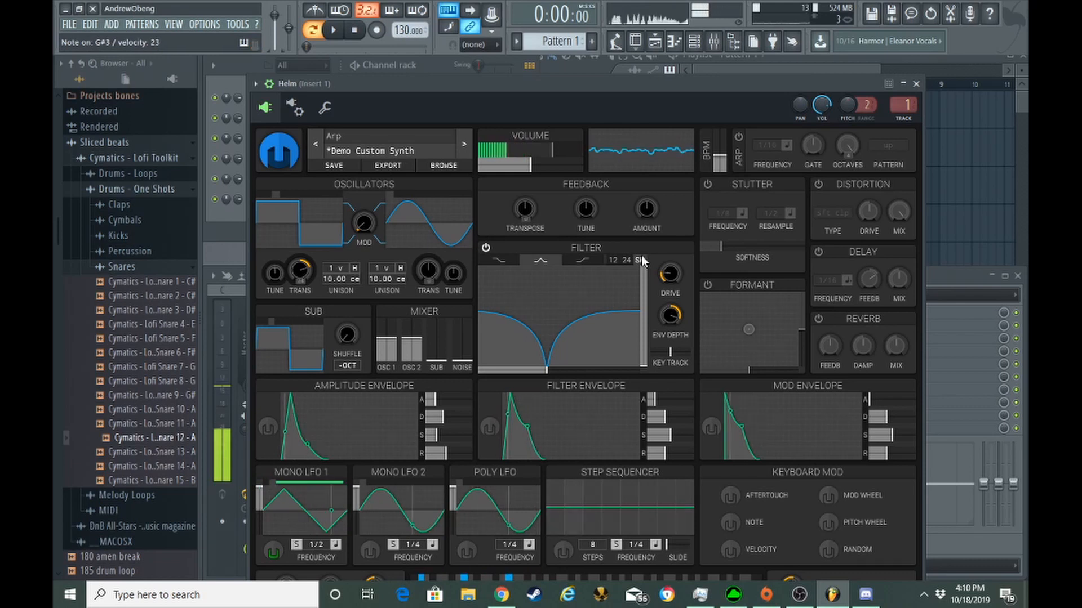
pyautogui.press('j')
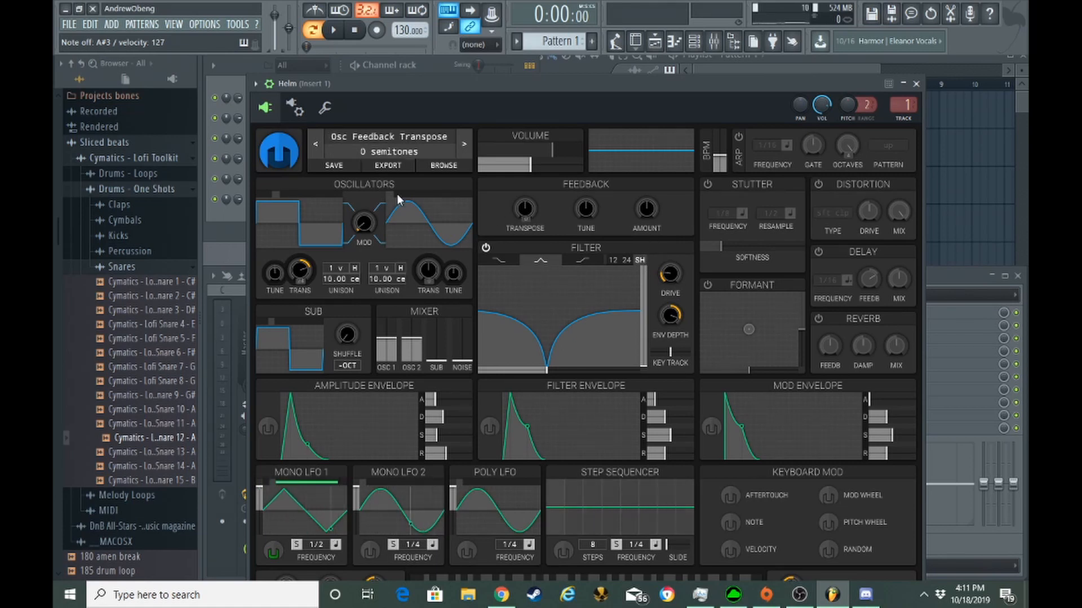
# Open the plugin of the Helm #2 channel and reposition its window so the synth controls are in view
pyautogui.click(216, 221)
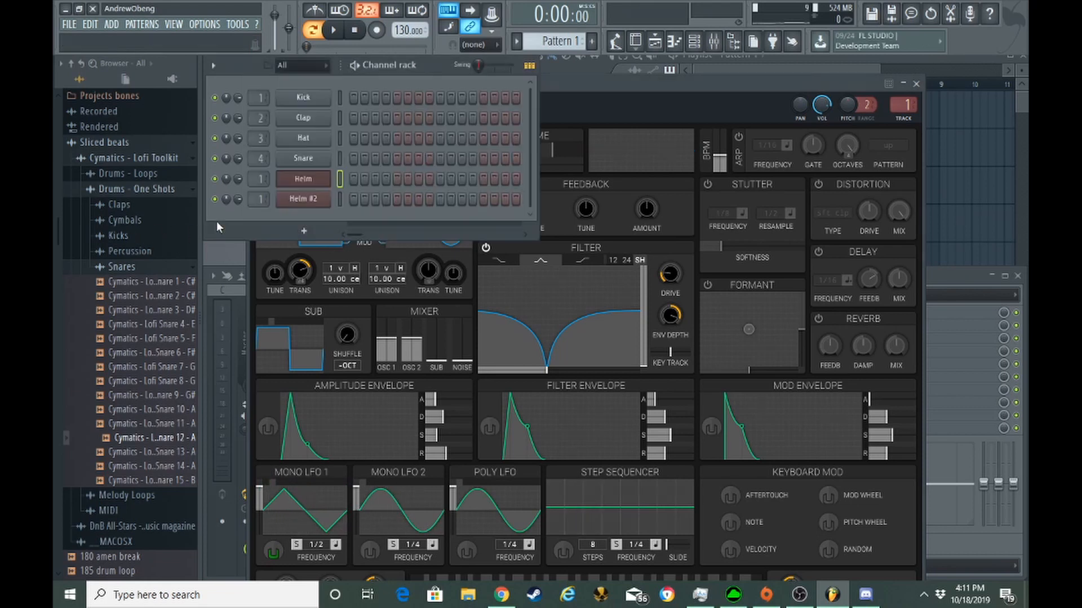
pyautogui.click(303, 199)
pyautogui.click(367, 80)
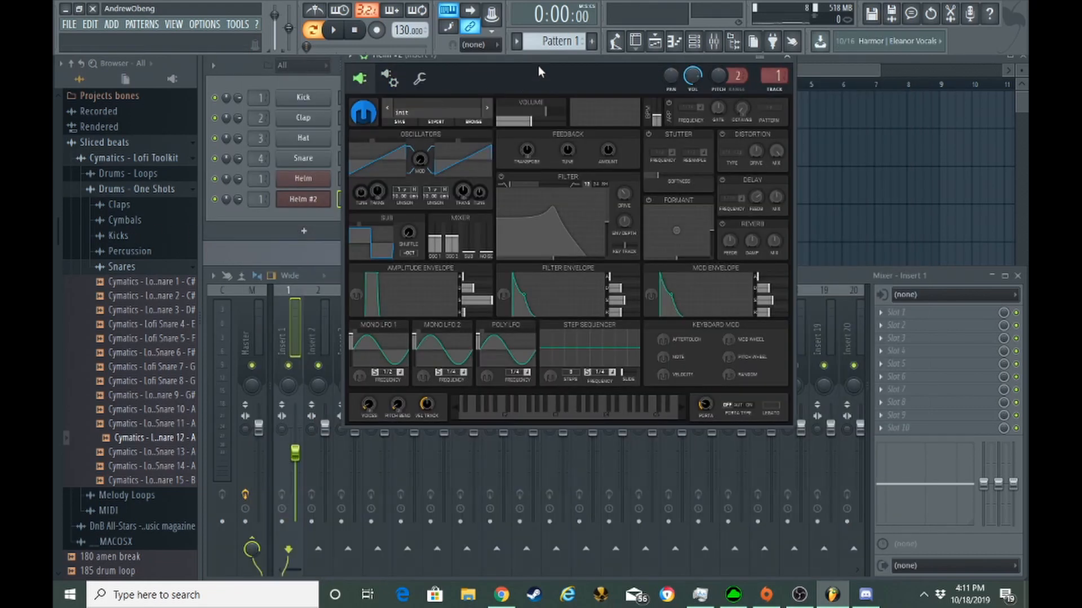
pyautogui.moveTo(538, 72); pyautogui.dragTo(605, 164)
pyautogui.click(485, 173)
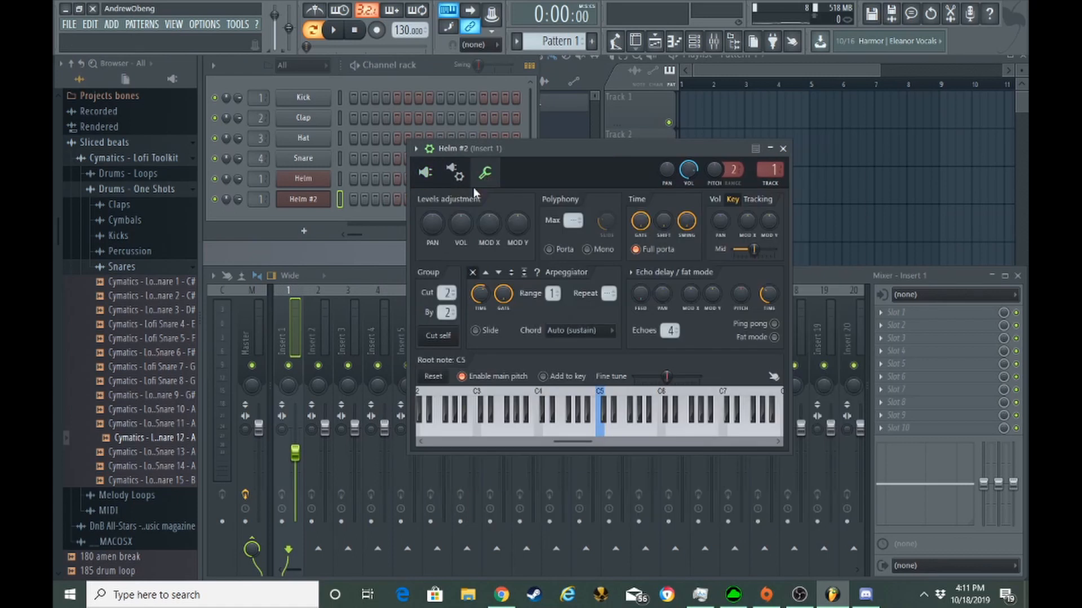
pyautogui.click(425, 175)
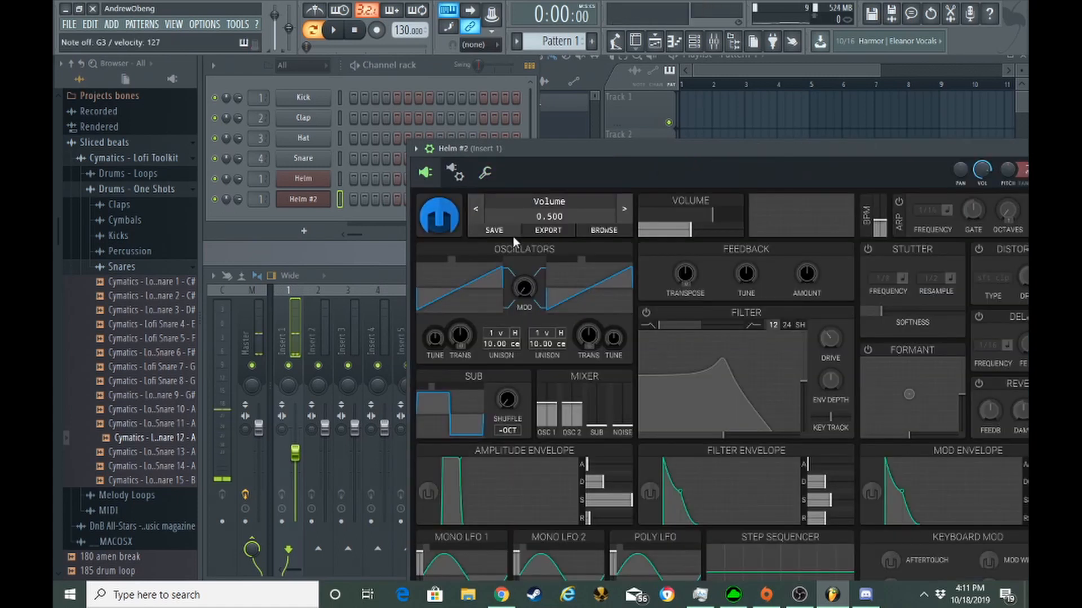
pyautogui.moveTo(725, 165); pyautogui.dragTo(647, 106)
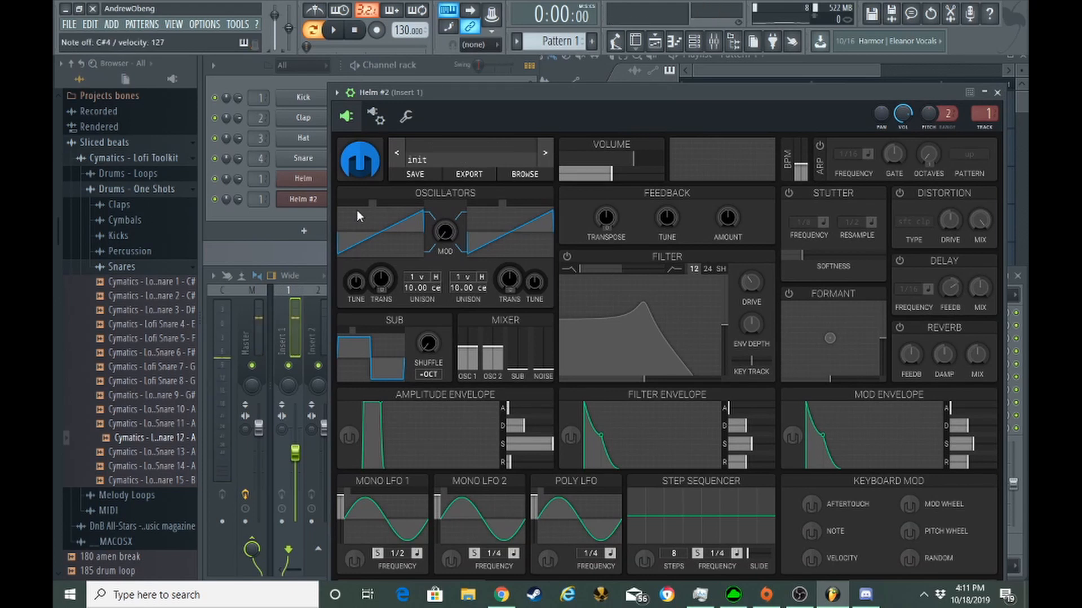
# Compare the sounds of the Helm and Helm #2 channels, and bring the Helm #2 plugin back up
pyautogui.click(303, 212)
pyautogui.click(340, 179)
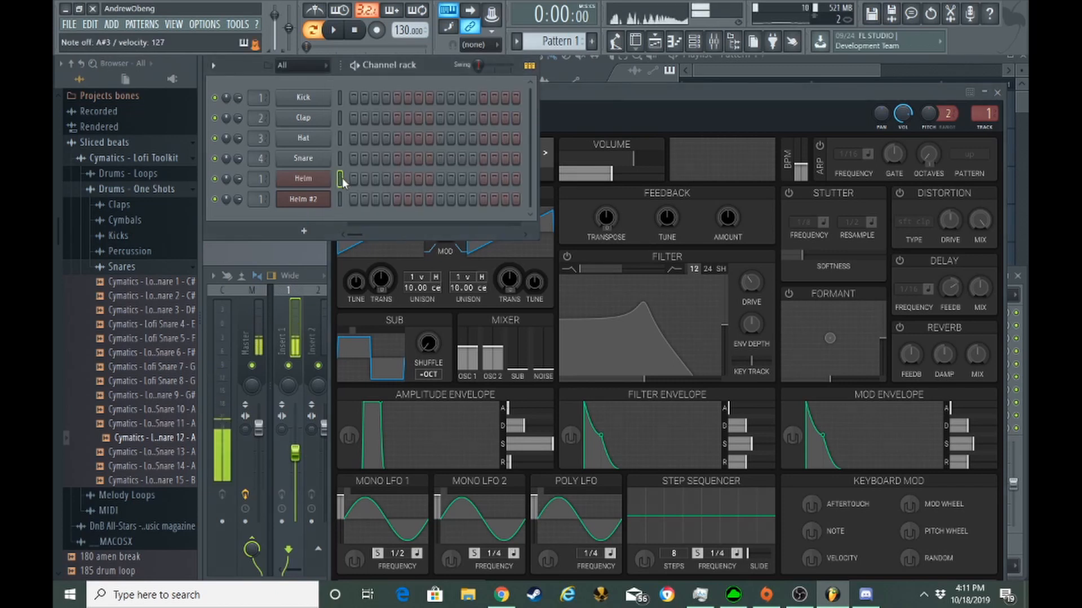
pyautogui.click(340, 199)
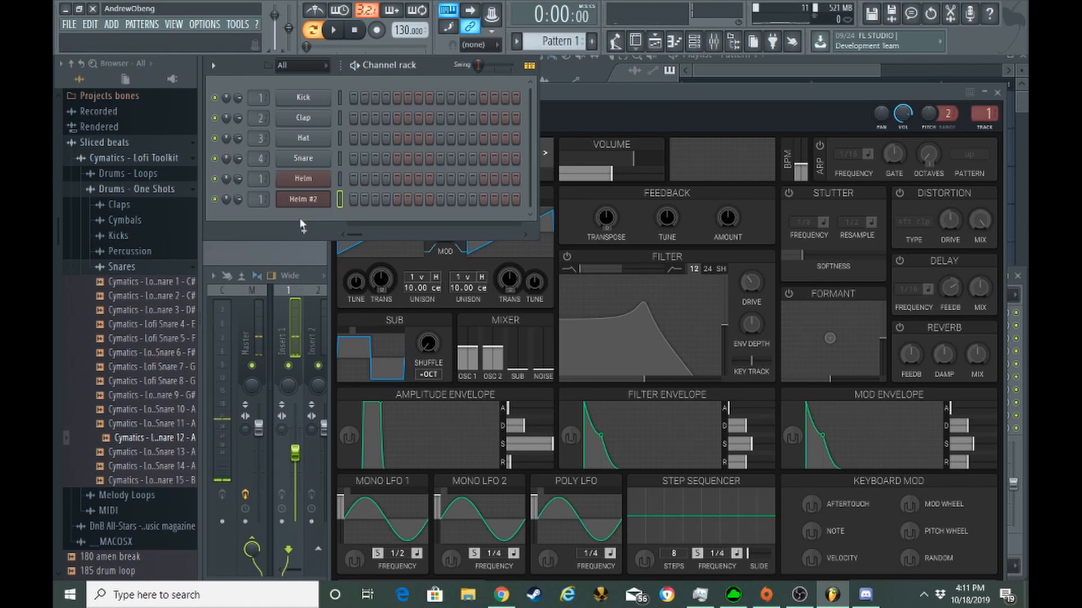
pyautogui.click(306, 204)
pyautogui.click(306, 205)
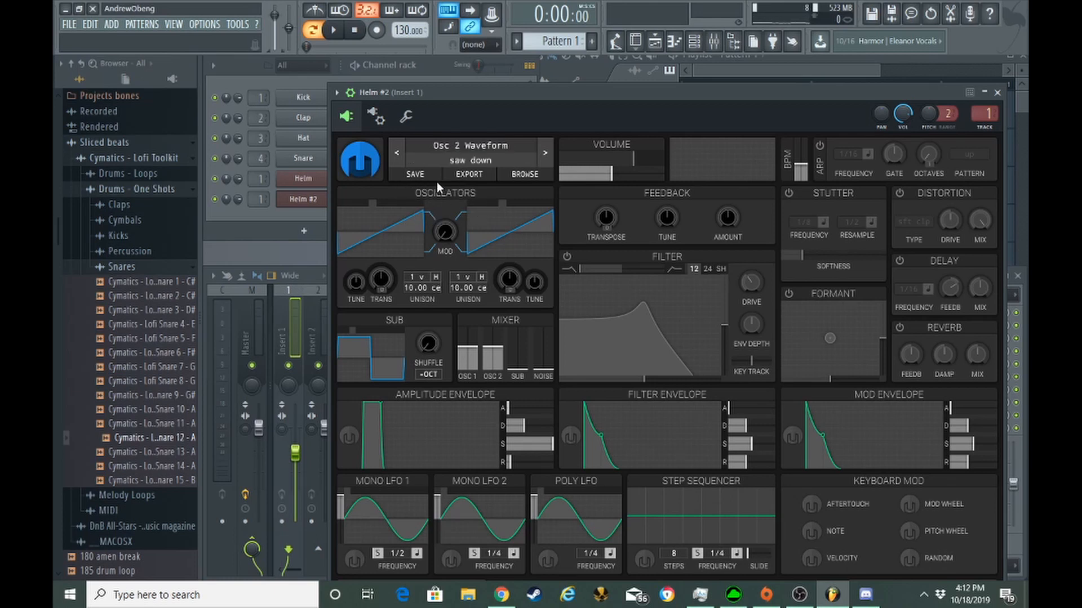
# Set oscillator 1's waveform to square and oscillator 2's waveform to sin
pyautogui.click(369, 201)
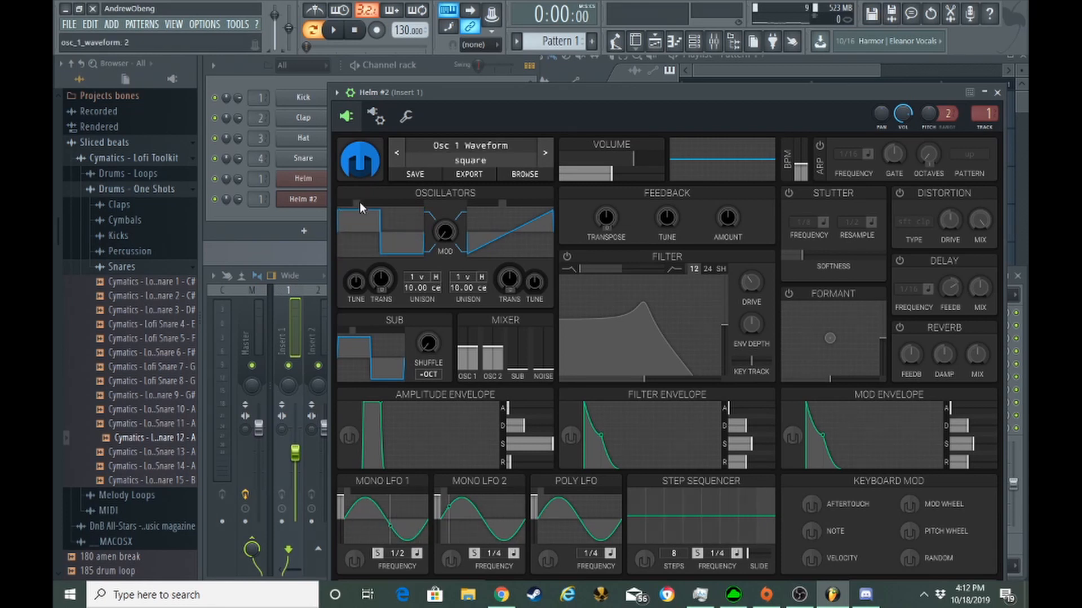
pyautogui.click(369, 201)
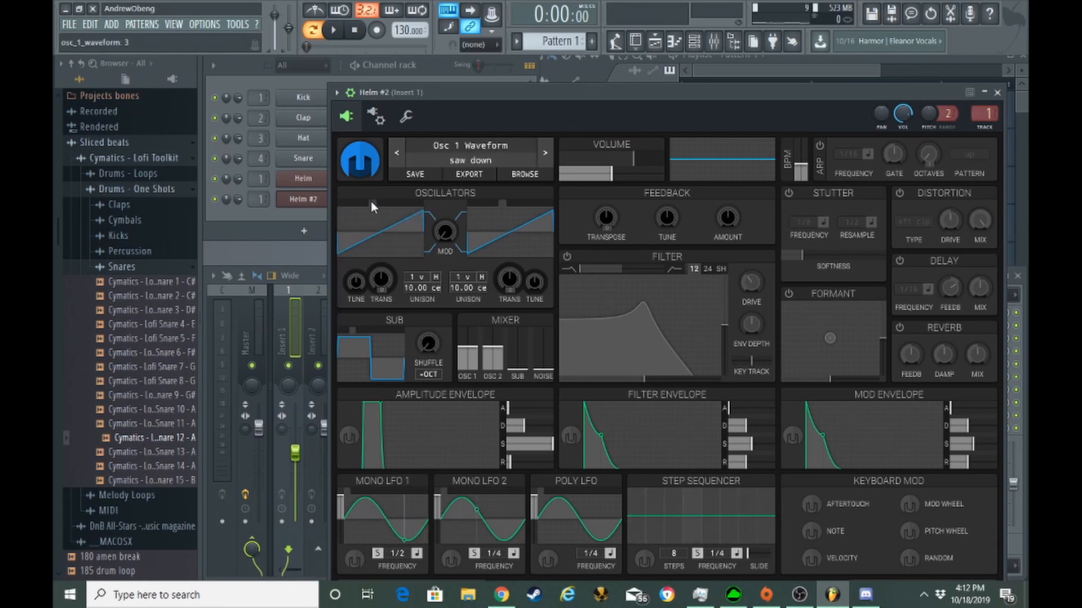
pyautogui.click(371, 201)
pyautogui.moveTo(365, 202); pyautogui.dragTo(341, 206)
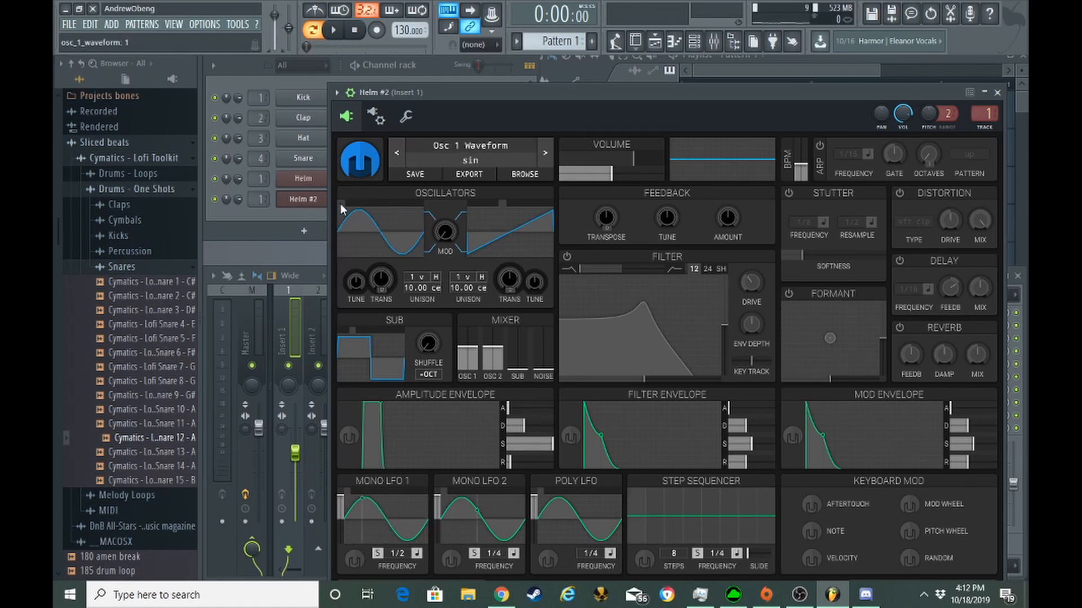
pyautogui.moveTo(343, 202); pyautogui.dragTo(354, 198)
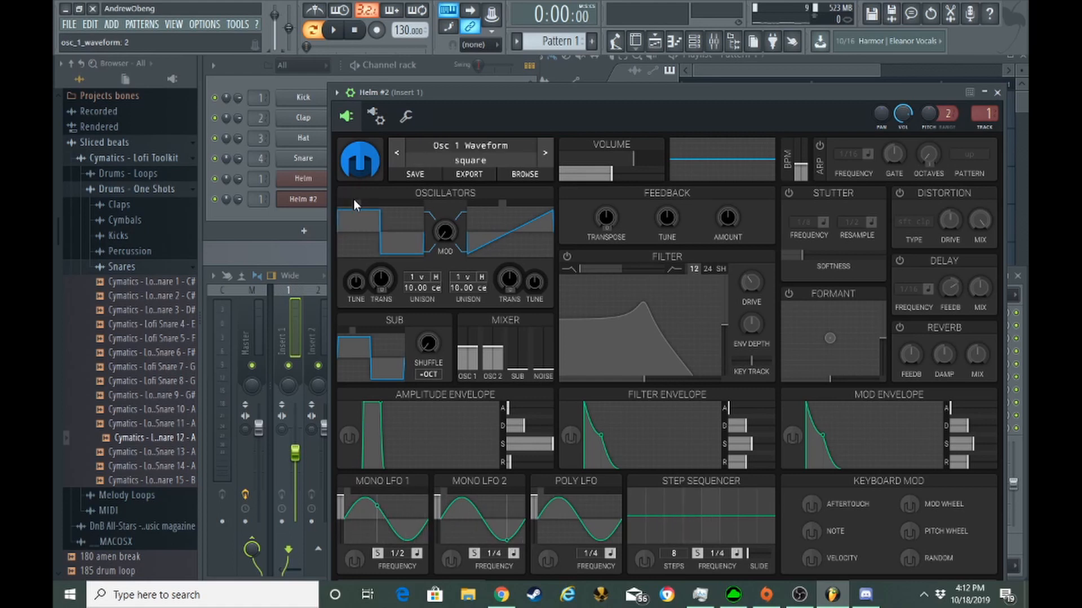
pyautogui.click(486, 202)
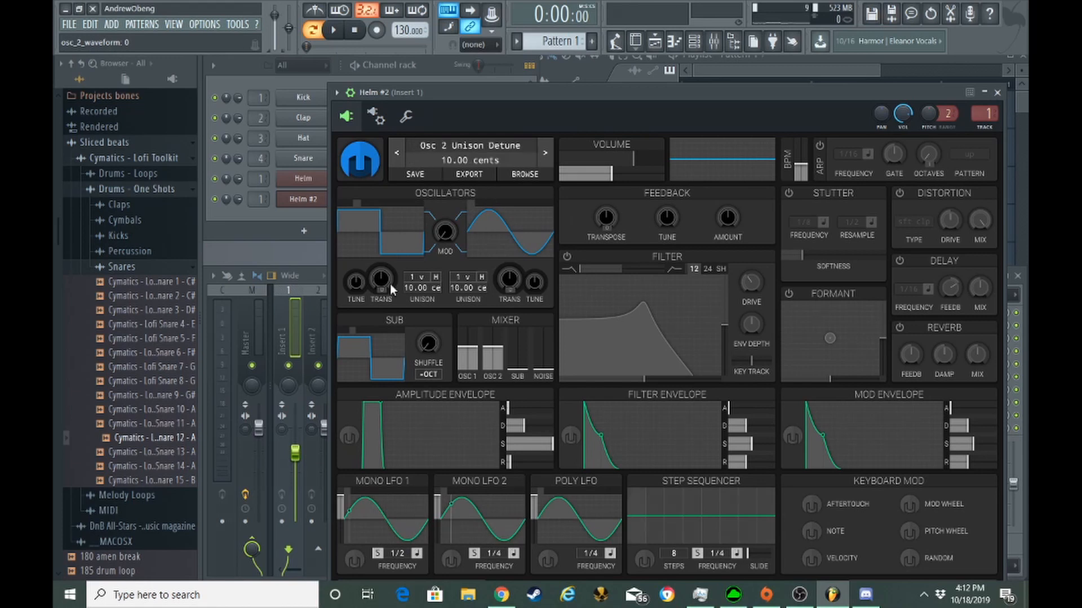
# Transpose oscillator 1 up 24 semitones, move the plugin window up, and play a test note
pyautogui.moveTo(381, 278)
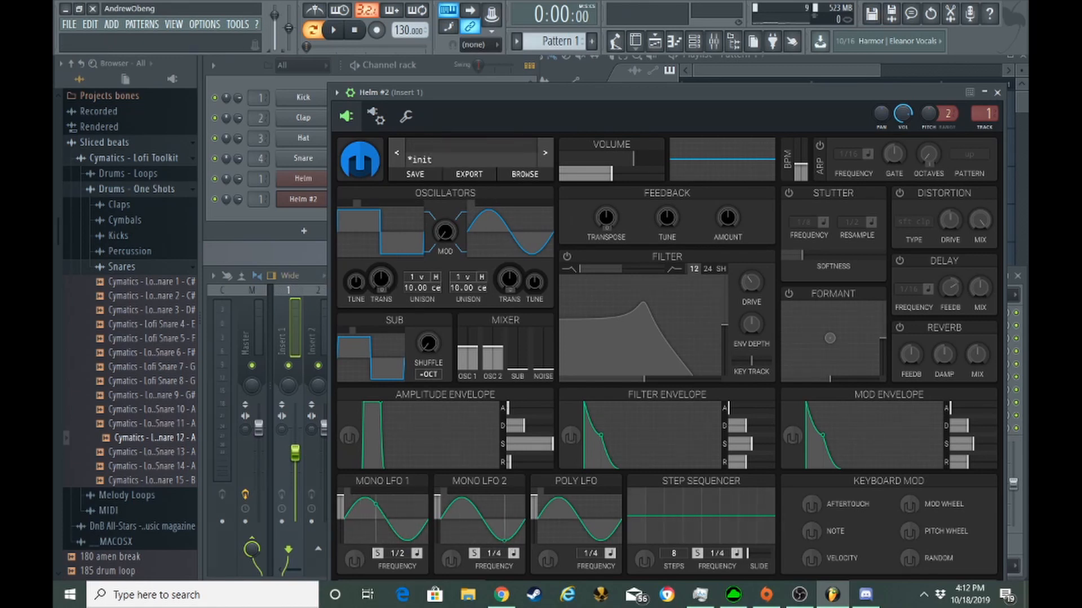
pyautogui.moveTo(382, 277); pyautogui.dragTo(380, 267)
pyautogui.moveTo(743, 124); pyautogui.dragTo(746, 80)
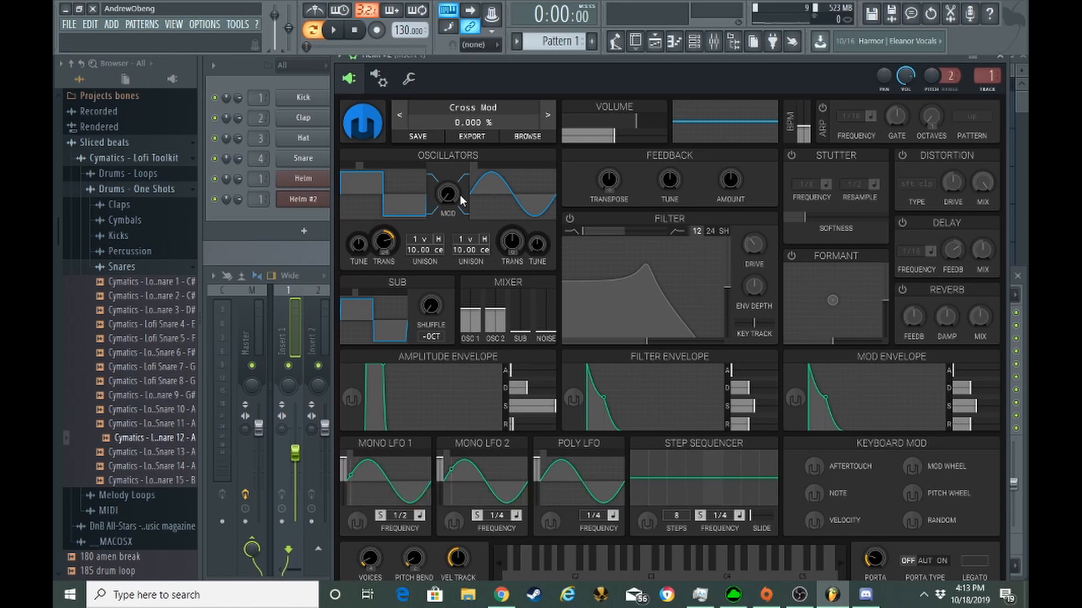
pyautogui.press('z')
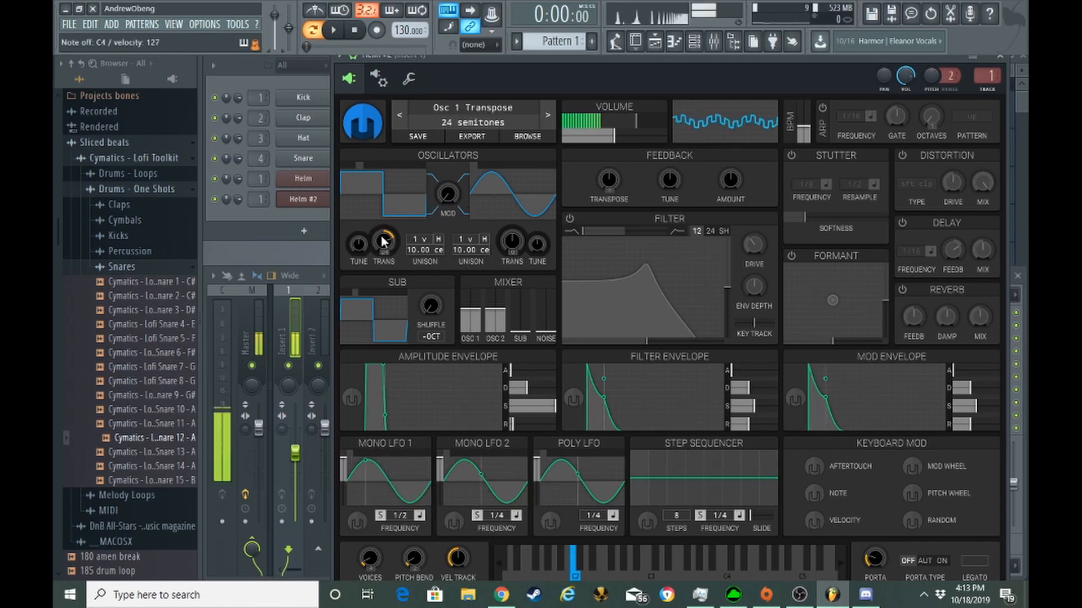
# Try oscillator 1 at 0 semitones of transpose with a test note, and restore the raised transpose
pyautogui.moveTo(382, 242); pyautogui.dragTo(382, 295)
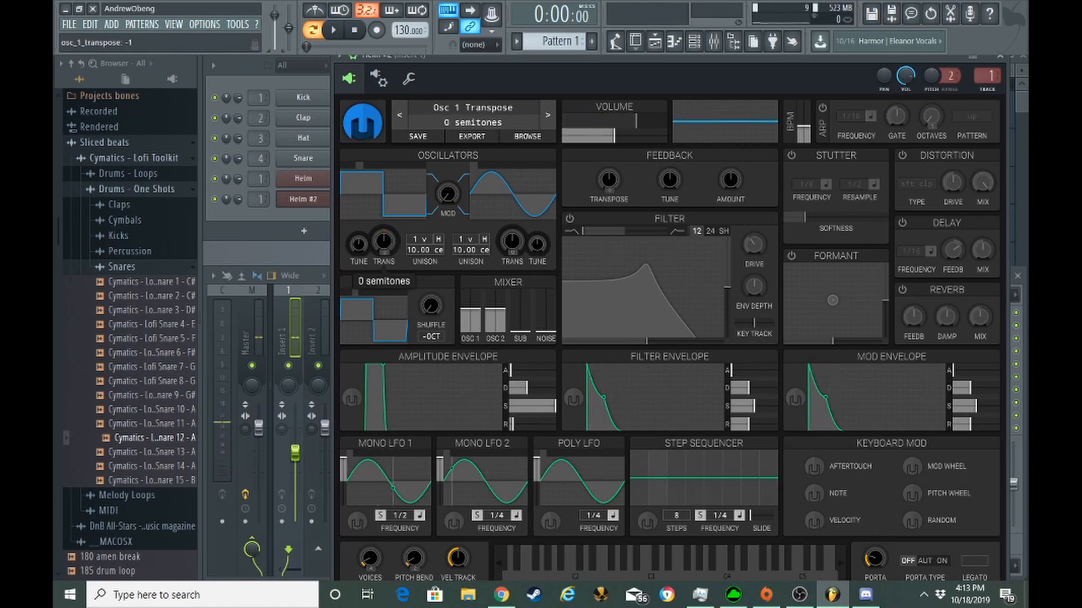
pyautogui.press('z')
pyautogui.moveTo(385, 241); pyautogui.dragTo(385, 188)
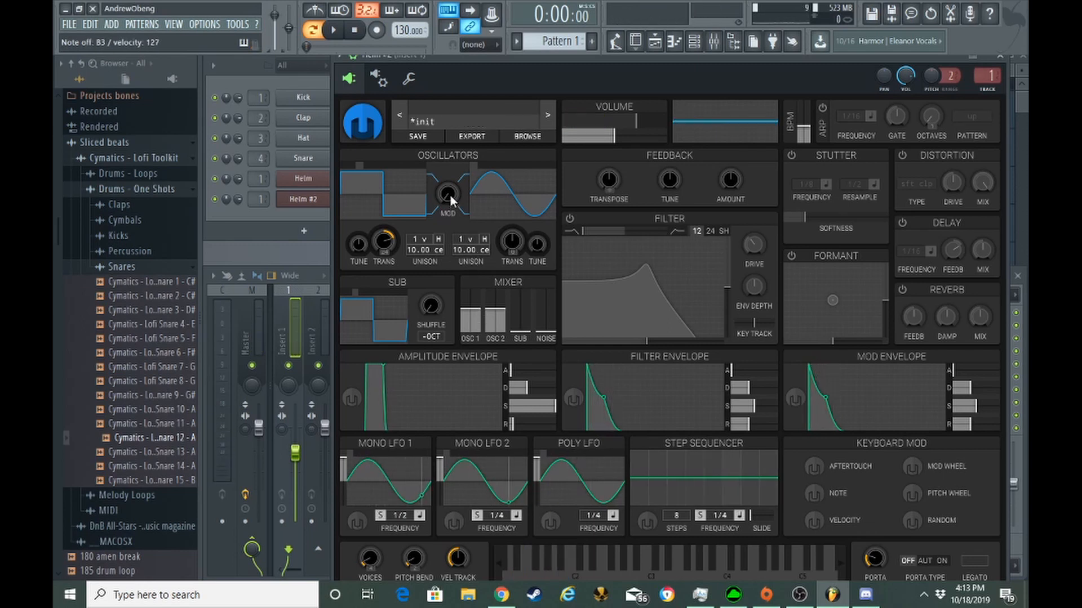
# Raise the cross modulation between the two oscillators to about 5.2 %
pyautogui.moveTo(451, 195)
pyautogui.mouseDown()
pyautogui.moveTo(451, 186)
pyautogui.moveTo(451, 195)
pyautogui.mouseUp()
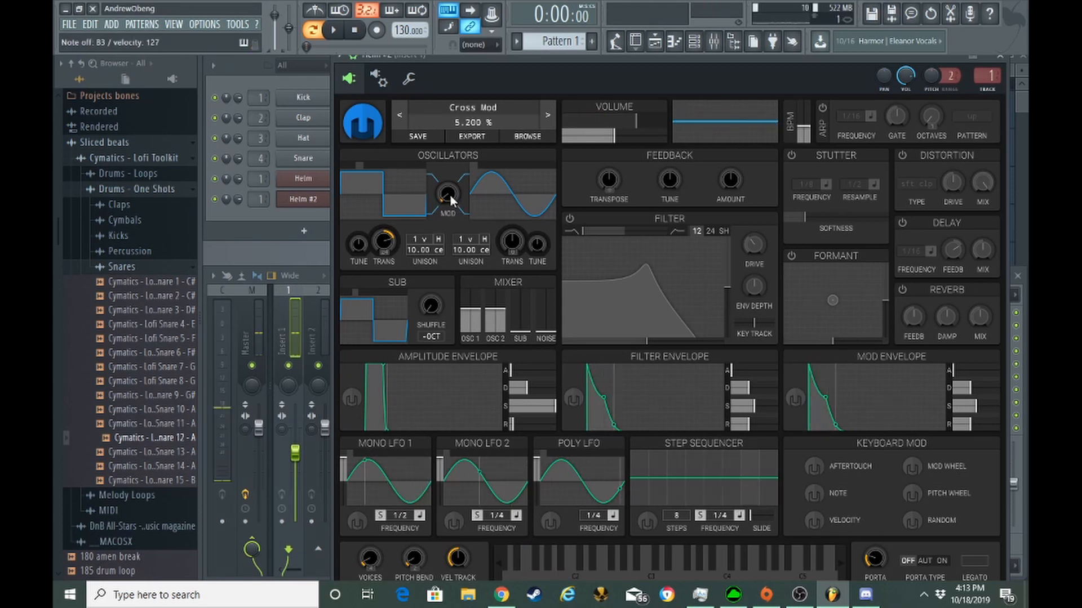
pyautogui.moveTo(456, 203)
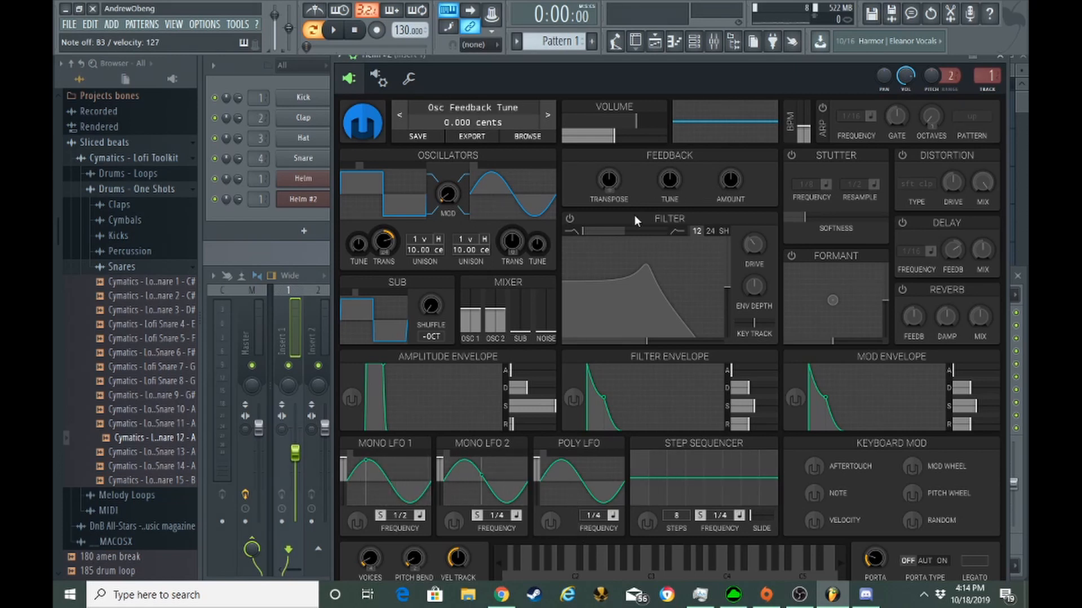
# Enable the filter, choose the Shelf style with the middle band shape, and pull its curve down into a deep notch
pyautogui.click(569, 218)
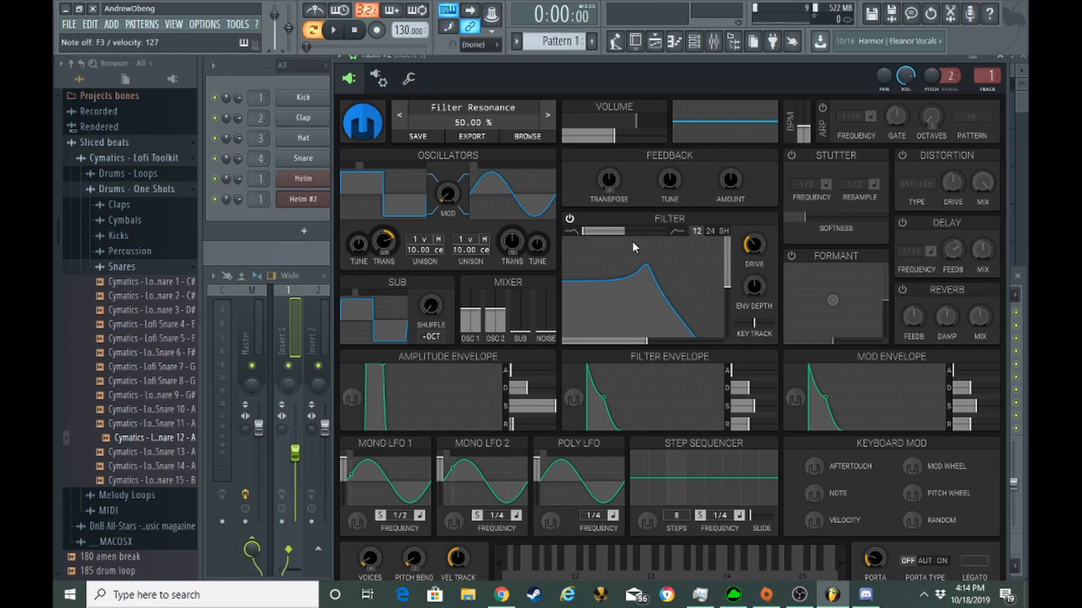
pyautogui.click(724, 232)
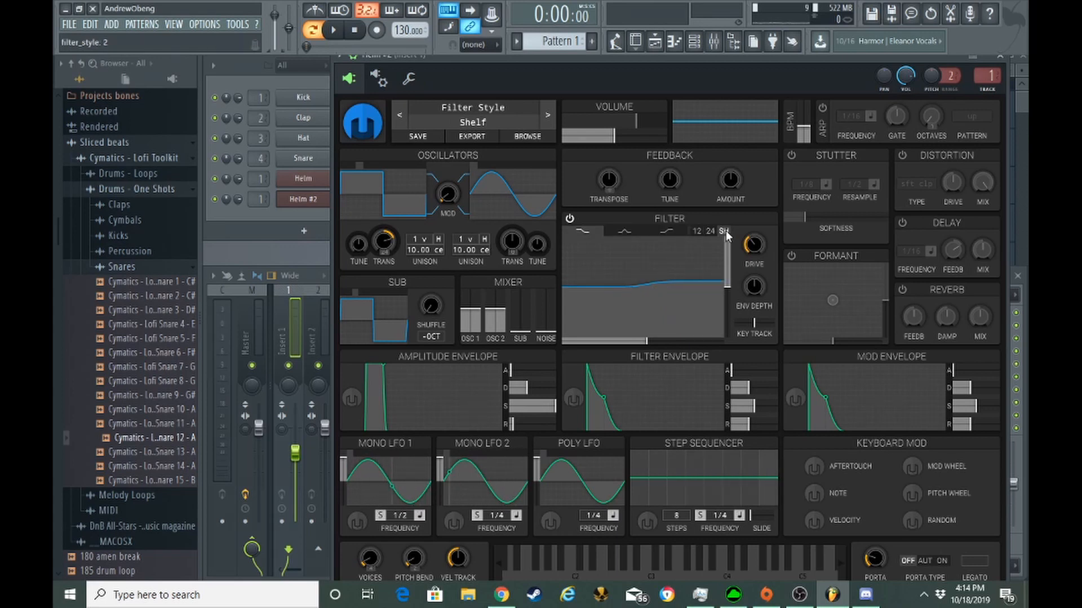
pyautogui.click(624, 230)
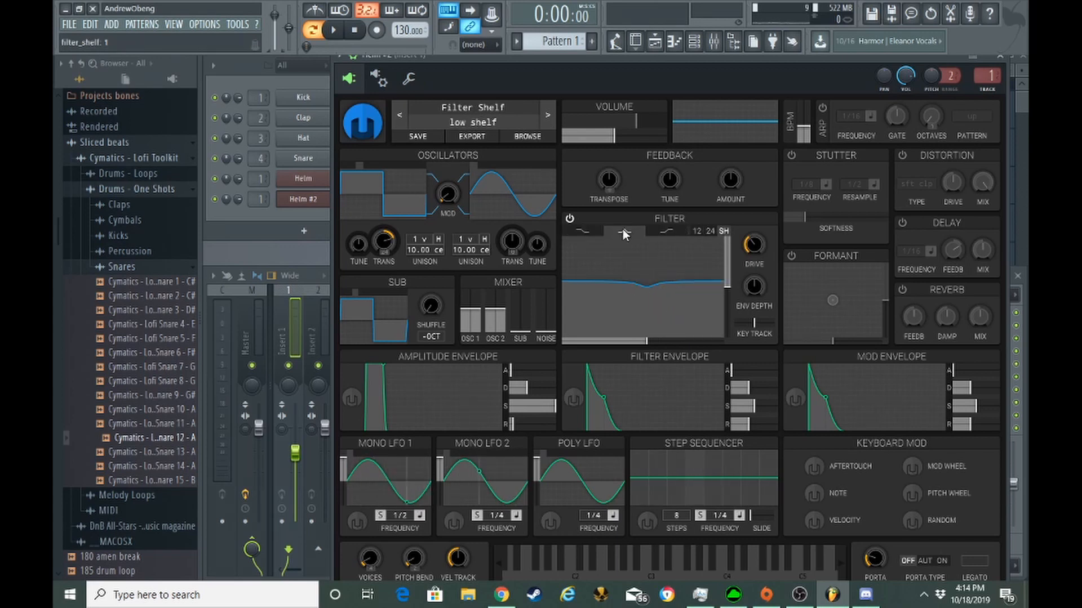
pyautogui.moveTo(651, 288); pyautogui.dragTo(657, 357)
# Raise the filter's envelope depth to about 47 semitones and fine-tune its drive
pyautogui.moveTo(754, 286); pyautogui.dragTo(754, 260)
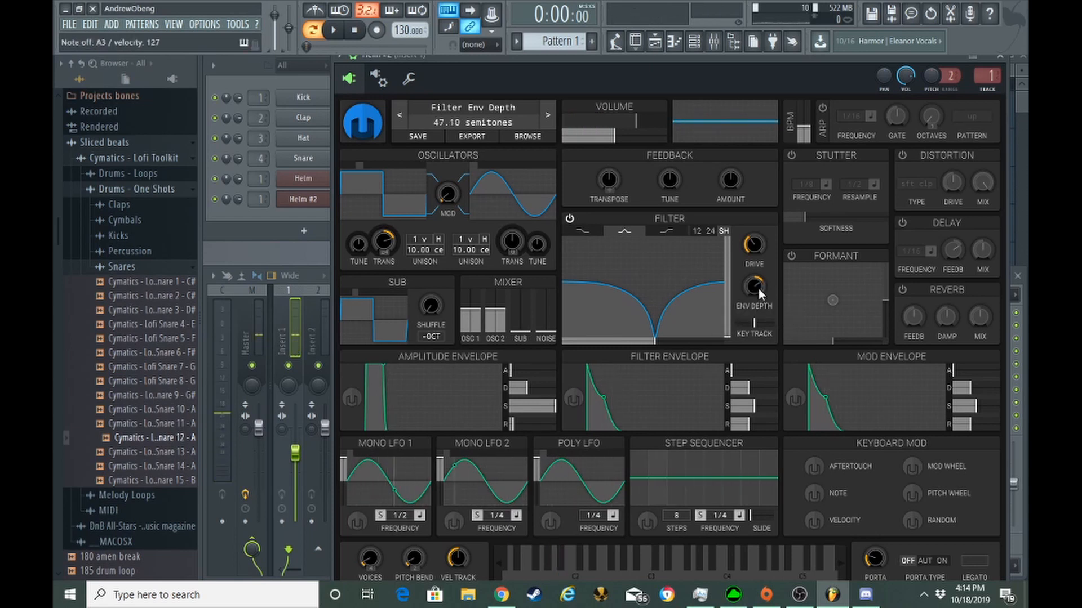
pyautogui.moveTo(754, 245); pyautogui.dragTo(753, 259)
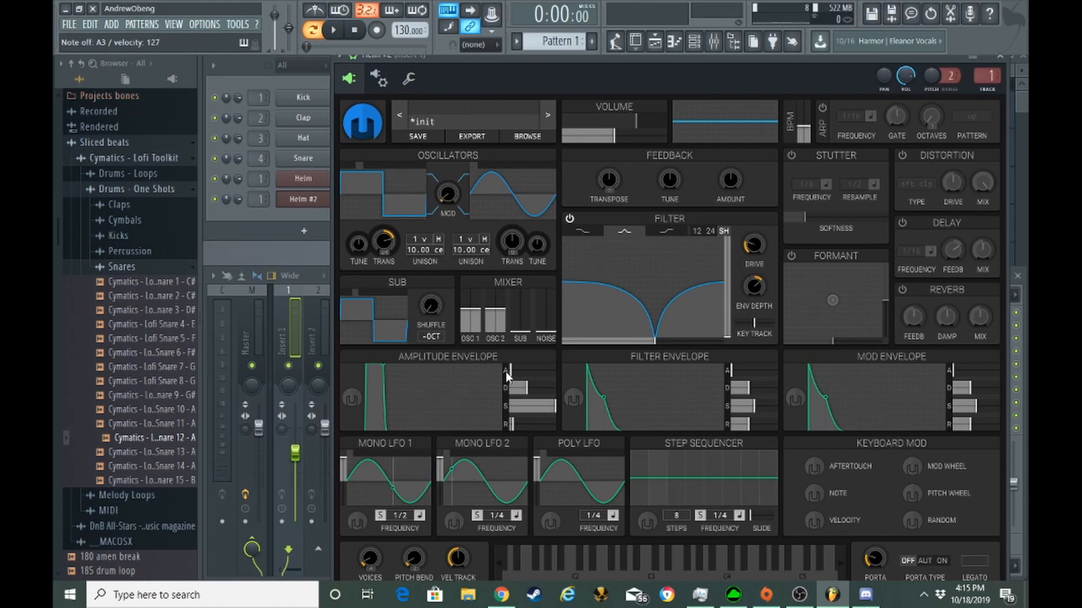
# Lengthen the amplitude envelope's attack and slightly shorten its decay
pyautogui.moveTo(516, 373)
pyautogui.moveTo(516, 373); pyautogui.dragTo(522, 370)
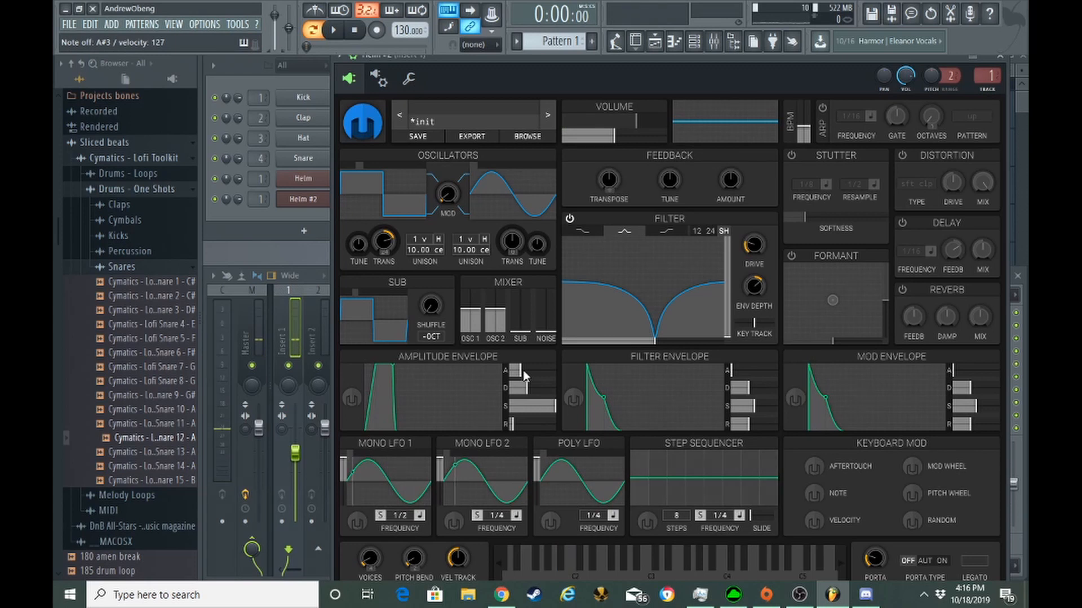
pyautogui.moveTo(525, 389)
pyautogui.moveTo(525, 390)
pyautogui.mouseDown()
pyautogui.moveTo(498, 396)
pyautogui.moveTo(525, 393)
pyautogui.mouseUp()
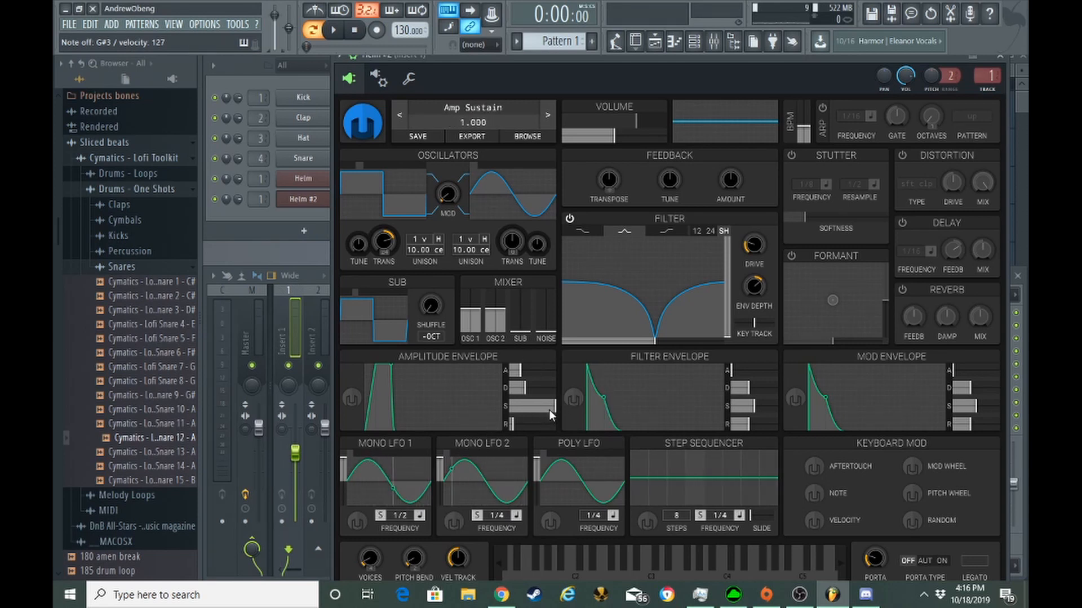
# Lower the amplitude envelope's sustain to a small level and set its release to about 0.346 secs
pyautogui.moveTo(548, 410); pyautogui.dragTo(519, 404)
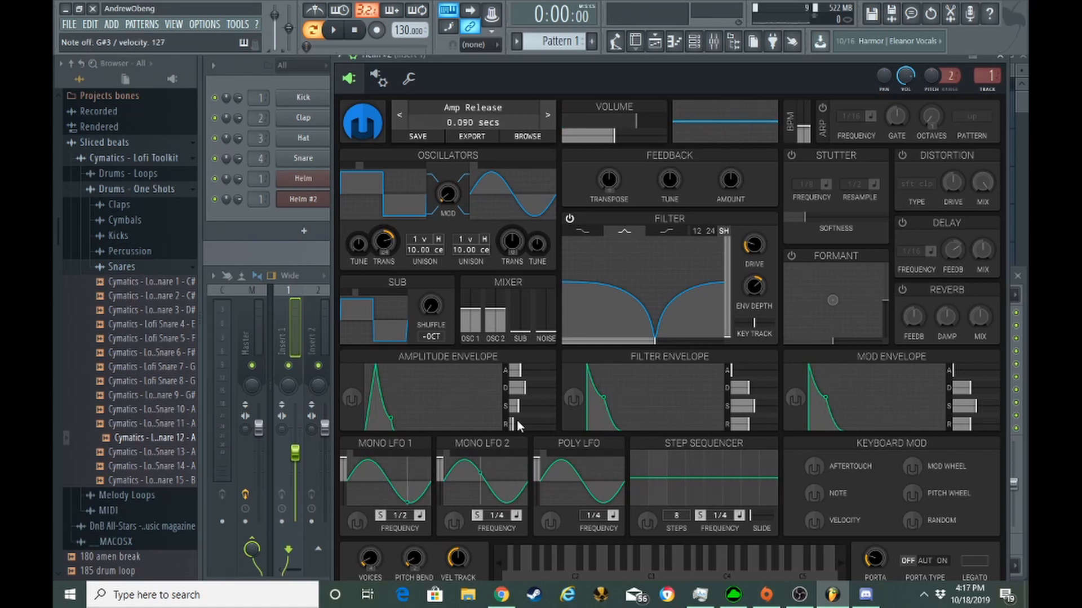
pyautogui.moveTo(516, 419); pyautogui.dragTo(541, 420)
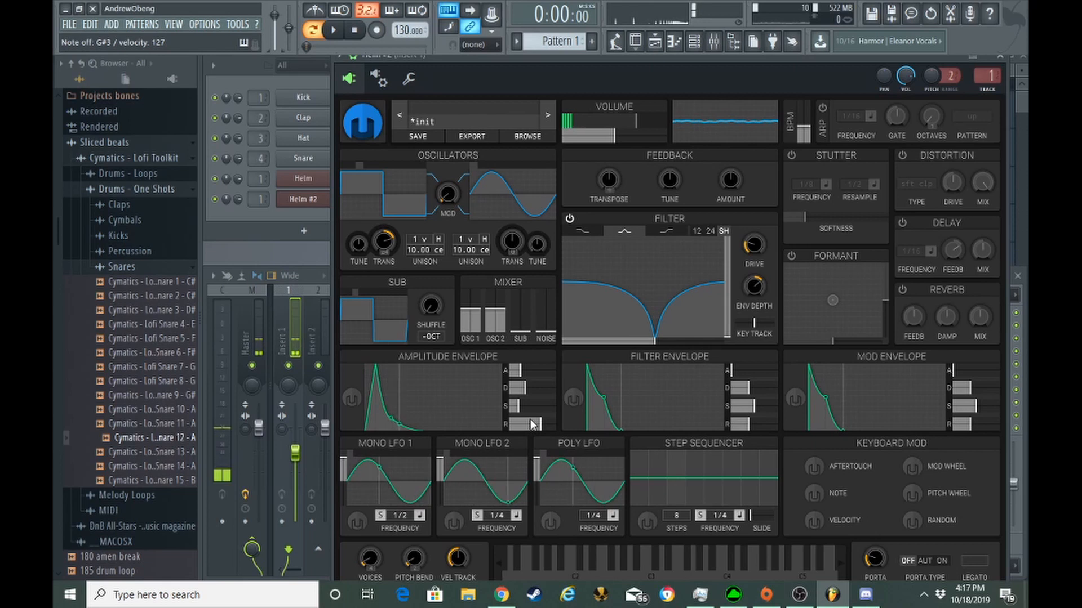
pyautogui.click(517, 423)
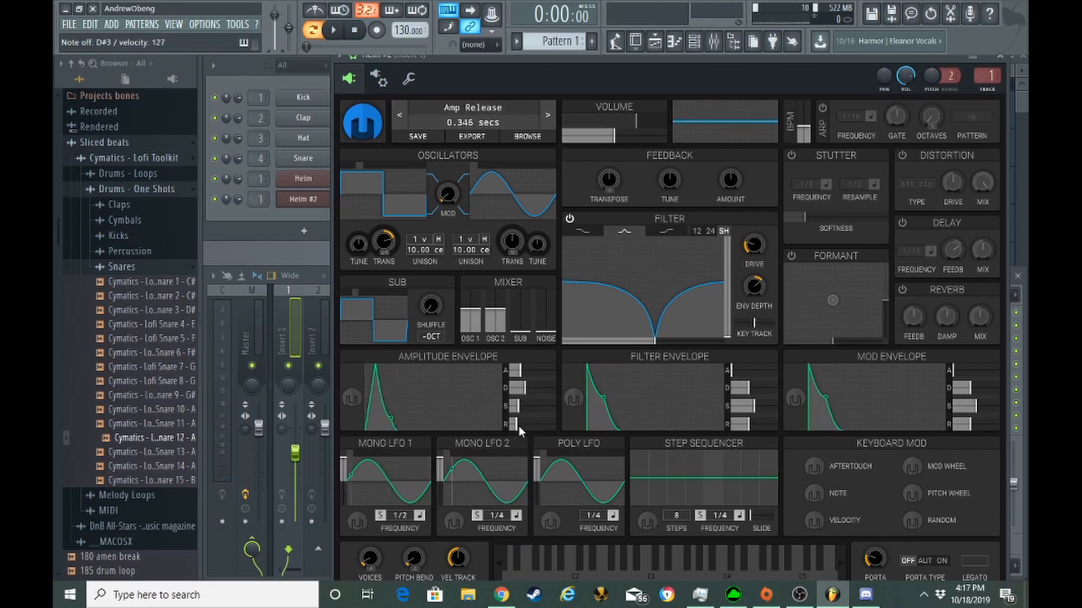
# Slightly lengthen the amplitude envelope's attack and release, and lengthen the filter envelope's attack by a similar amount
pyautogui.click(523, 371)
pyautogui.moveTo(523, 372); pyautogui.dragTo(524, 370)
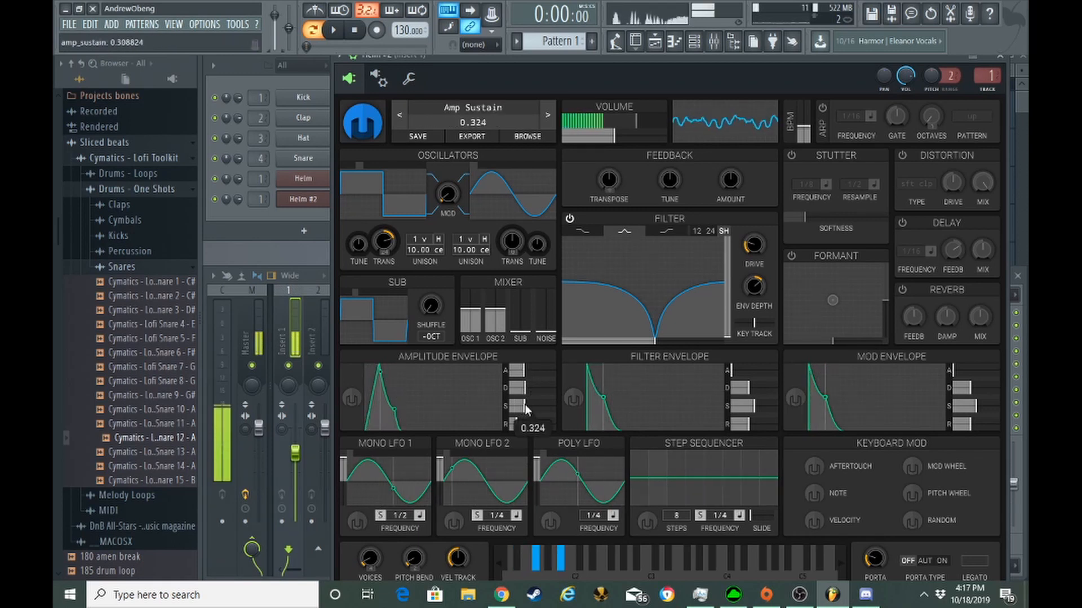
pyautogui.moveTo(520, 424)
pyautogui.mouseDown()
pyautogui.moveTo(534, 424)
pyautogui.moveTo(525, 406)
pyautogui.moveTo(521, 424)
pyautogui.mouseUp()
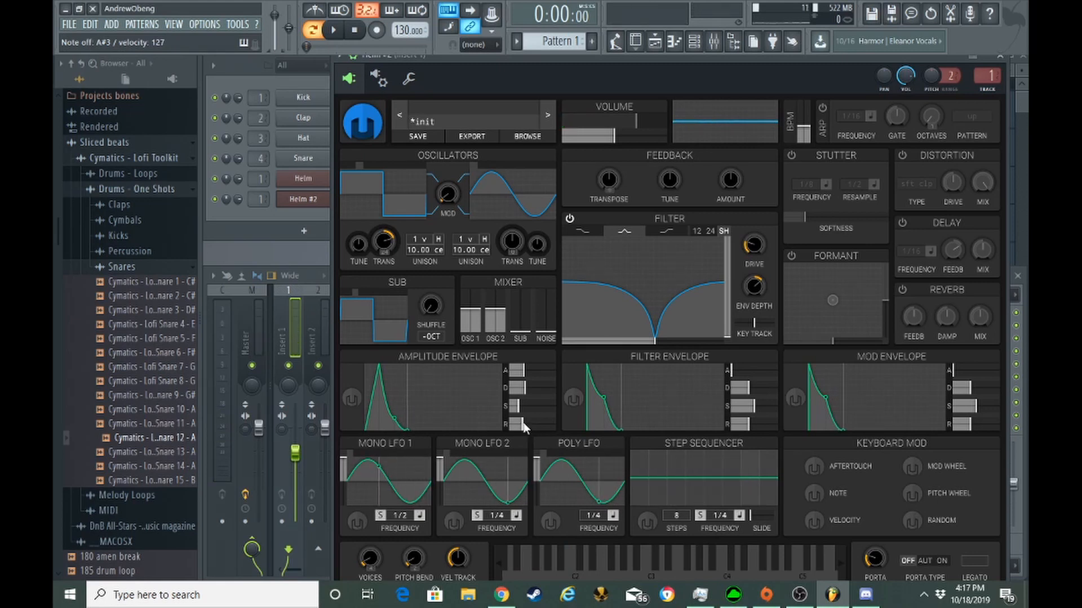
pyautogui.moveTo(526, 426); pyautogui.dragTo(521, 423)
pyautogui.moveTo(733, 371)
pyautogui.moveTo(737, 369); pyautogui.dragTo(748, 376)
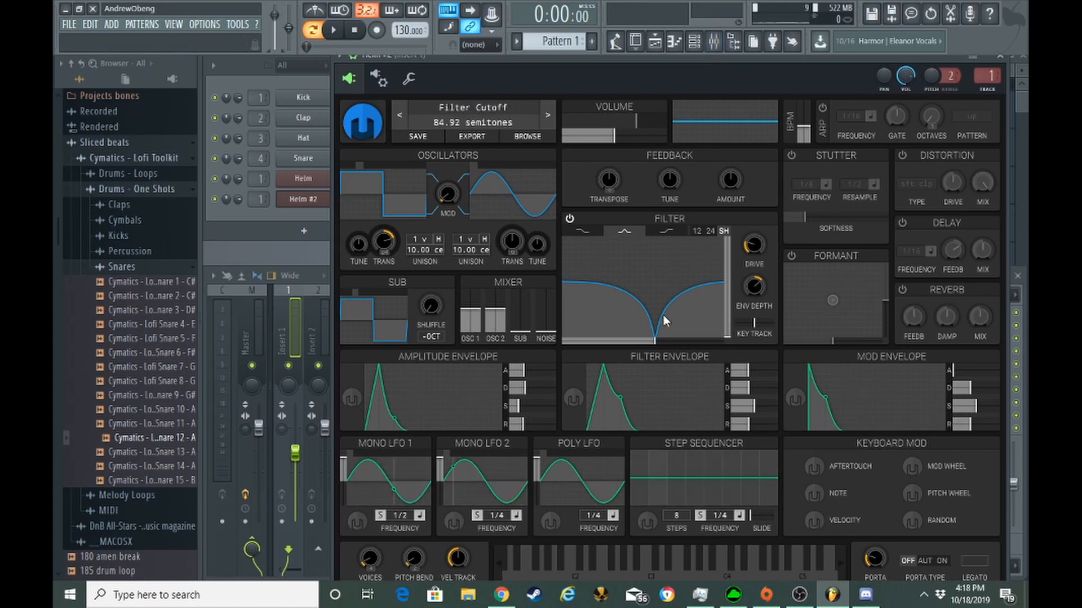
# Set the portamento type to AUT and fine-tune the portamento amount
pyautogui.click(921, 560)
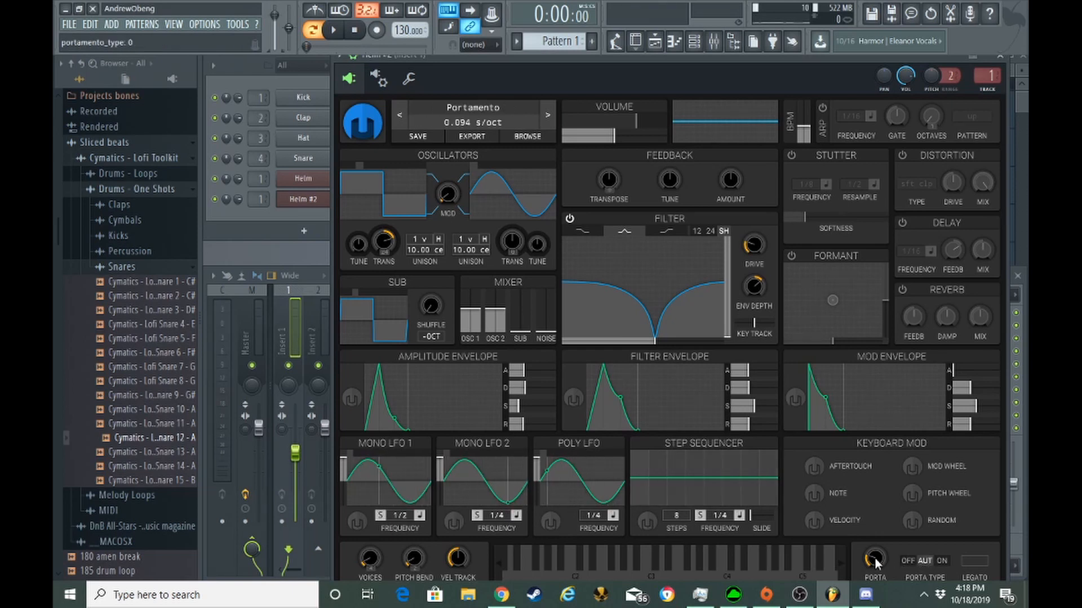
pyautogui.moveTo(875, 558); pyautogui.dragTo(874, 548)
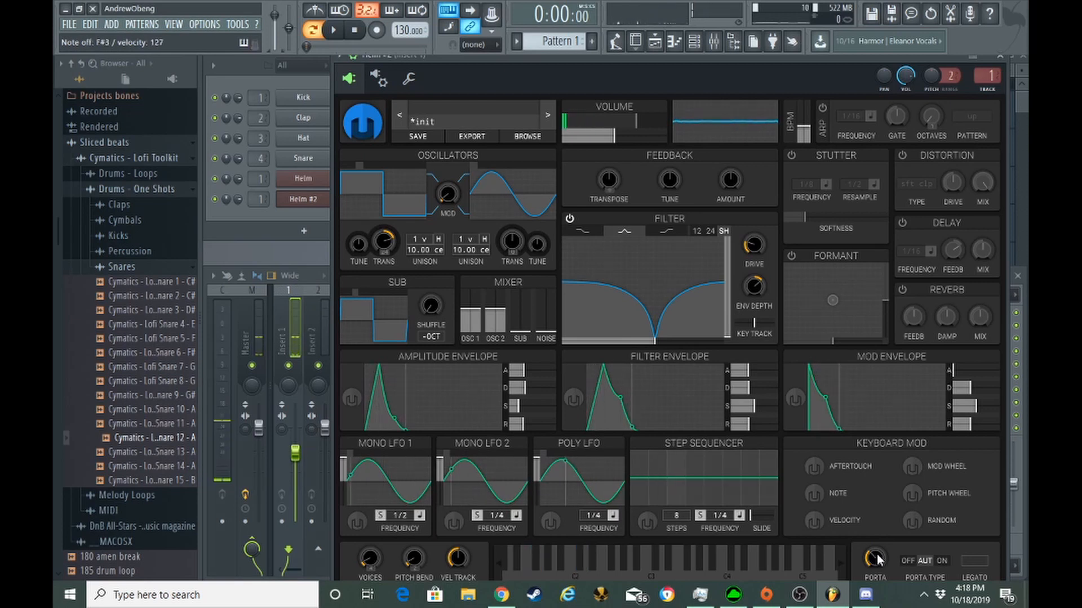
pyautogui.scroll(3, 877, 558)
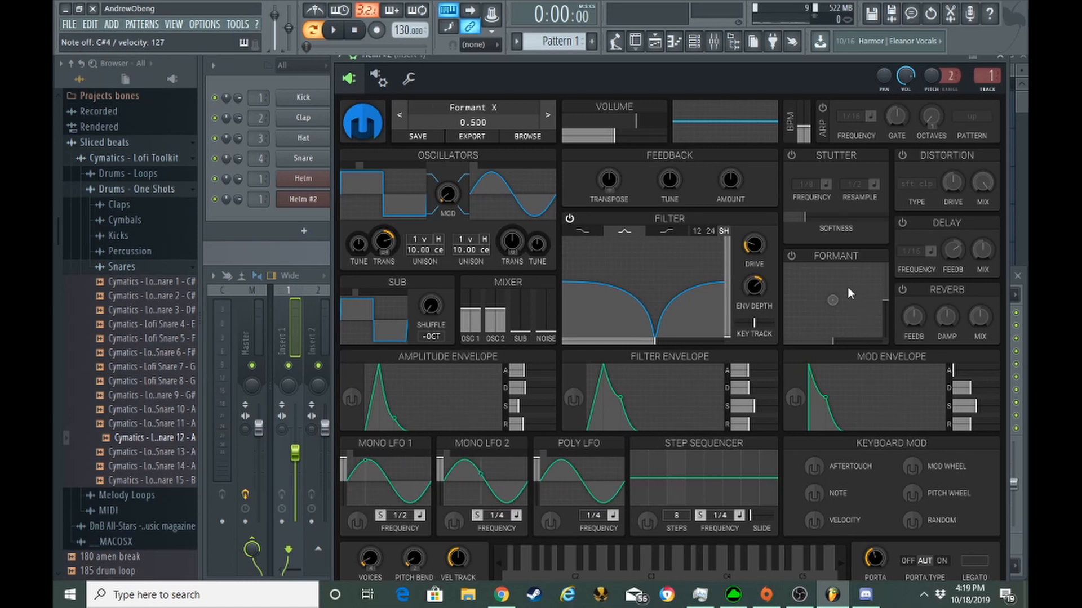
# Try the reverb and the 1/8 stutter effect on the patch one after the other, switching each off again
pyautogui.click(902, 291)
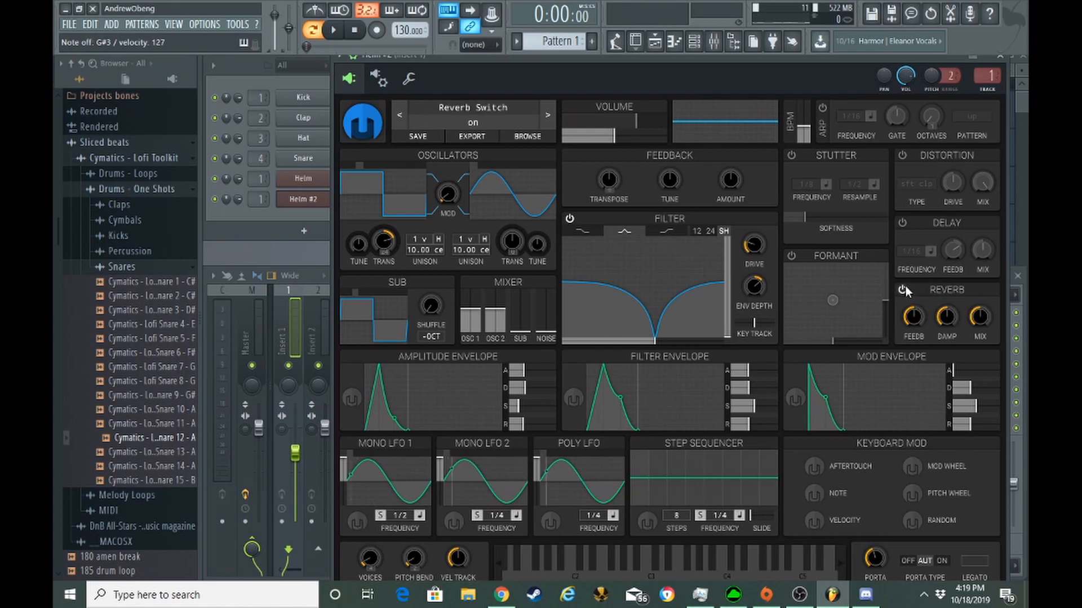
pyautogui.click(902, 290)
pyautogui.click(791, 155)
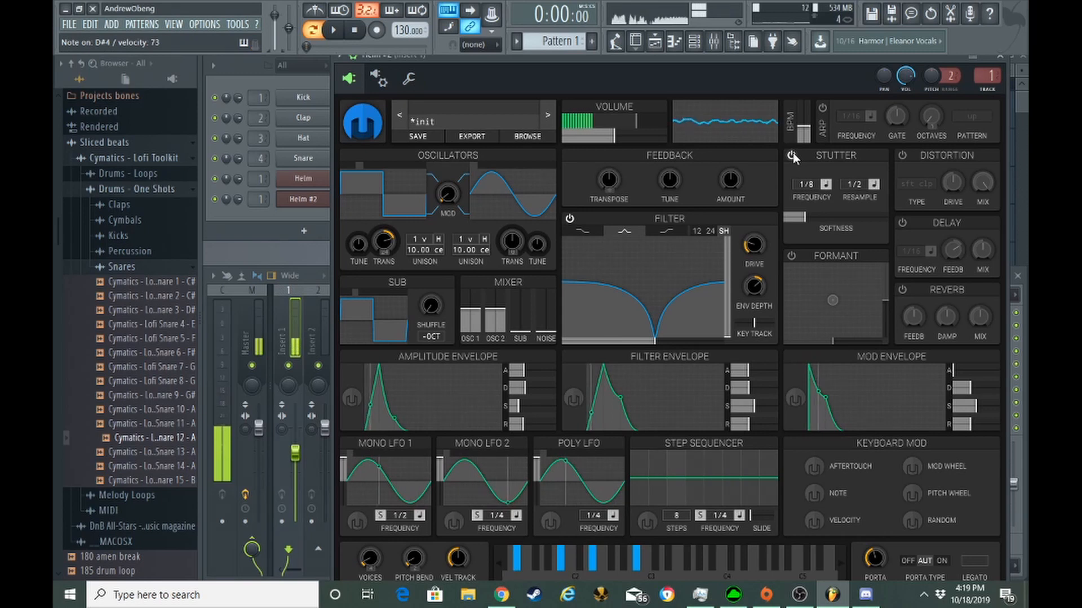
pyautogui.click(792, 155)
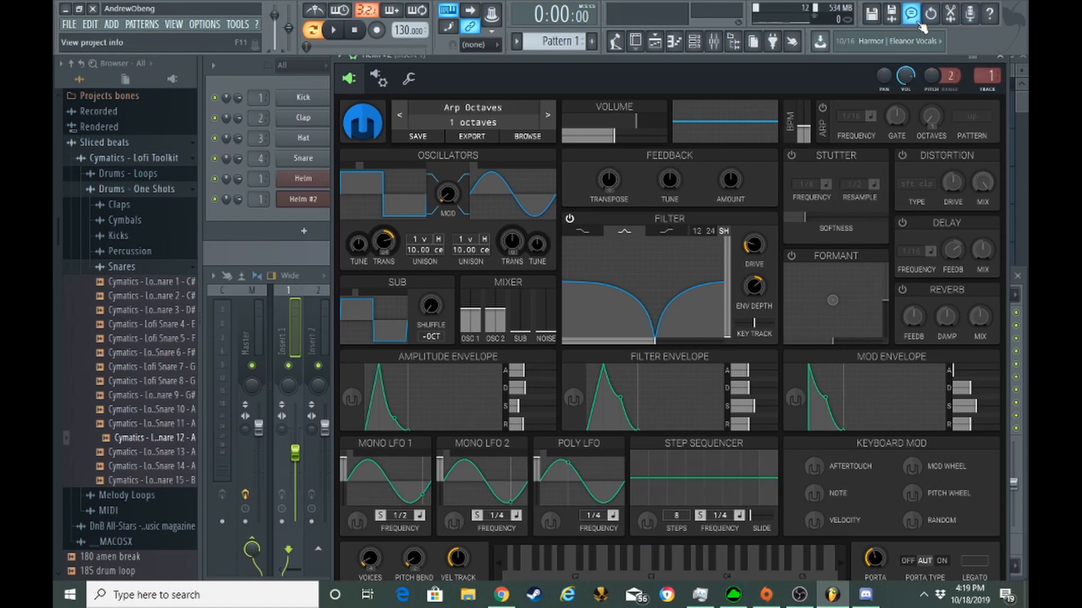
# Try the 1/16 up-pattern arpeggiator with a raised octave range, then switch the arpeggiator off again
pyautogui.click(823, 108)
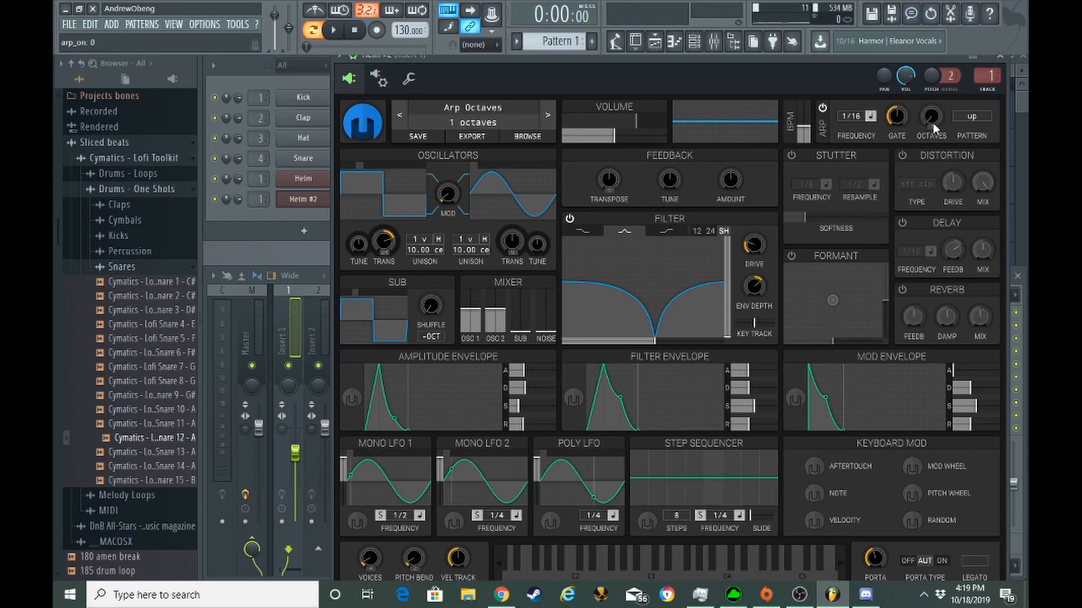
pyautogui.moveTo(932, 122); pyautogui.dragTo(933, 112)
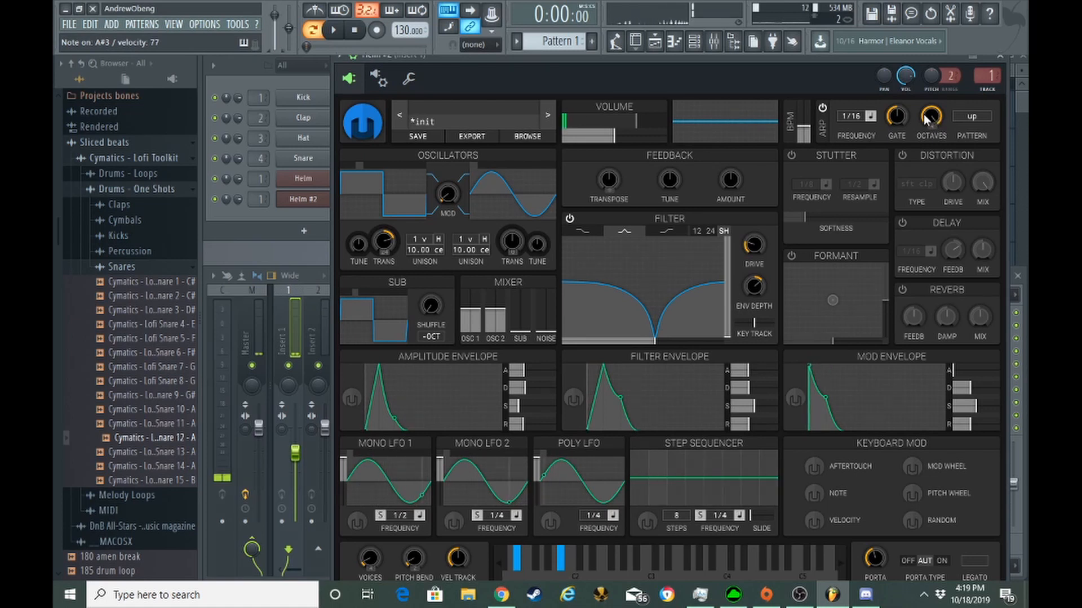
pyautogui.click(822, 108)
pyautogui.click(823, 108)
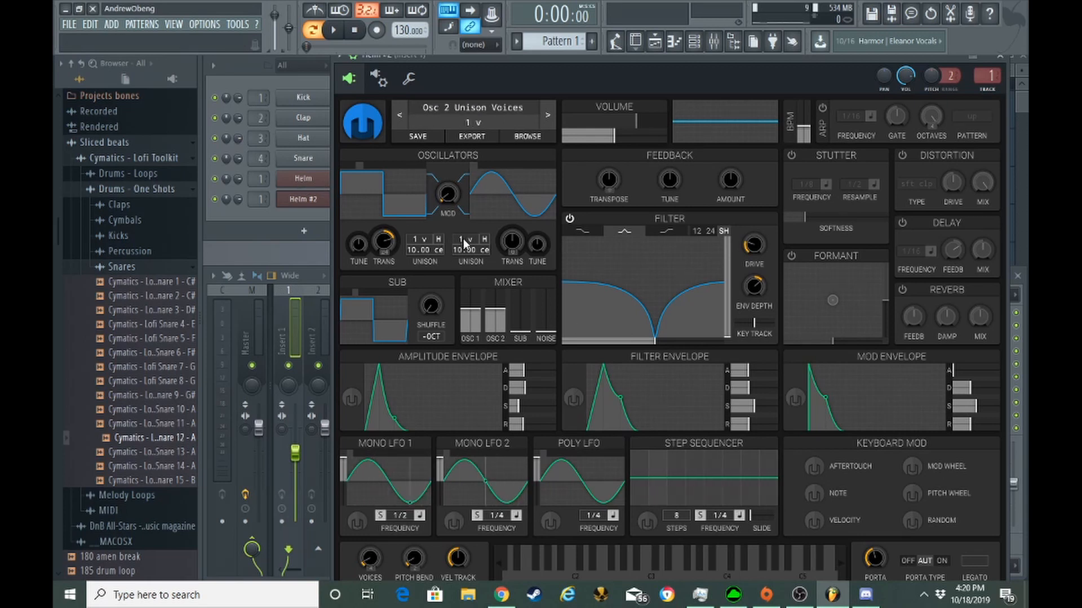
pyautogui.click(796, 596)
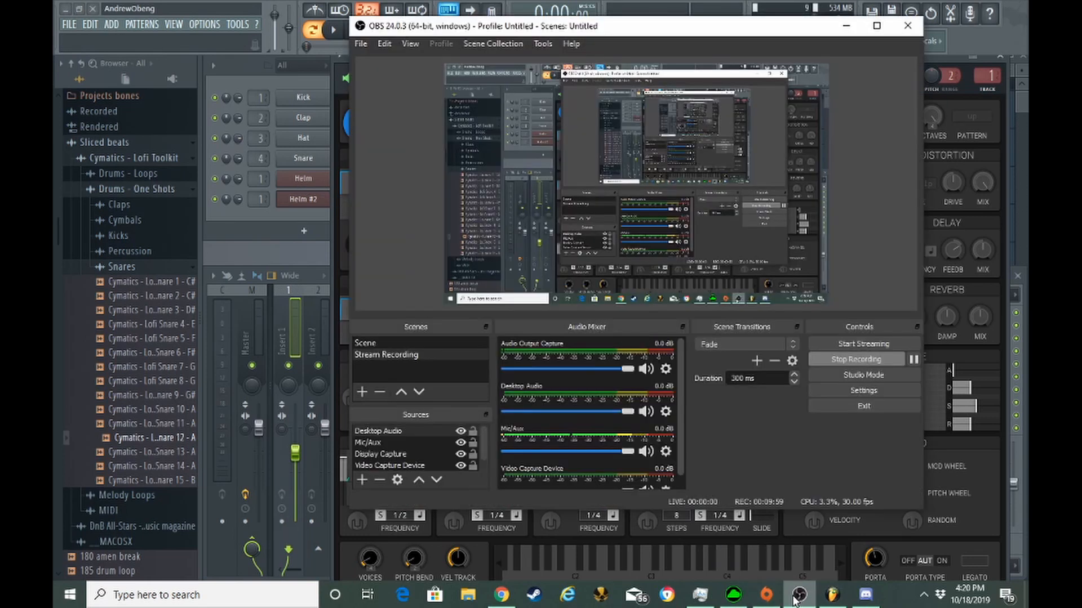